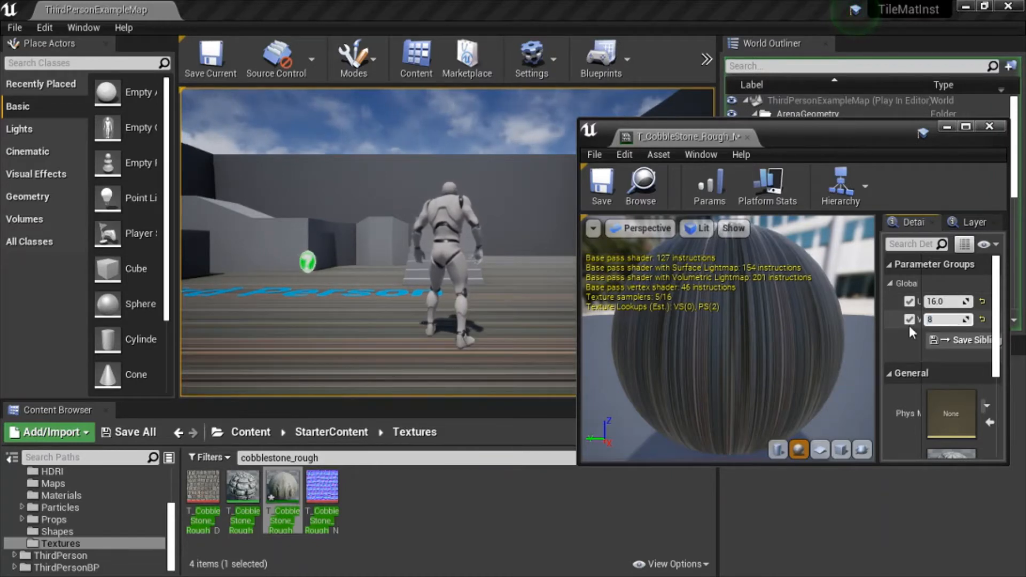
Set the cobblestone material instance's VTiling parameter to 8.
text(8)
key(Return)
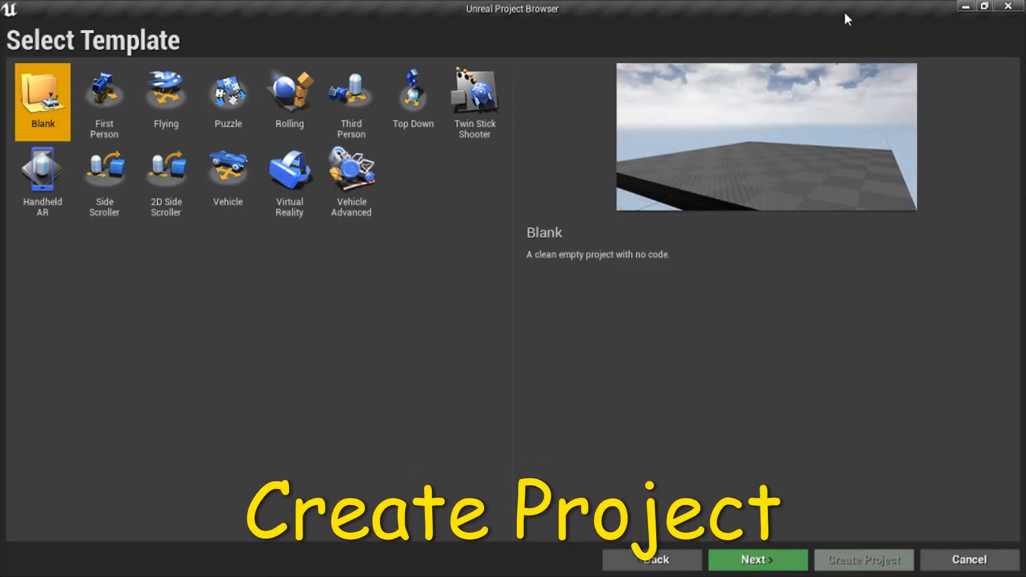
Create a Third Person project with Starter Content named TileMatInst.
click(347, 106)
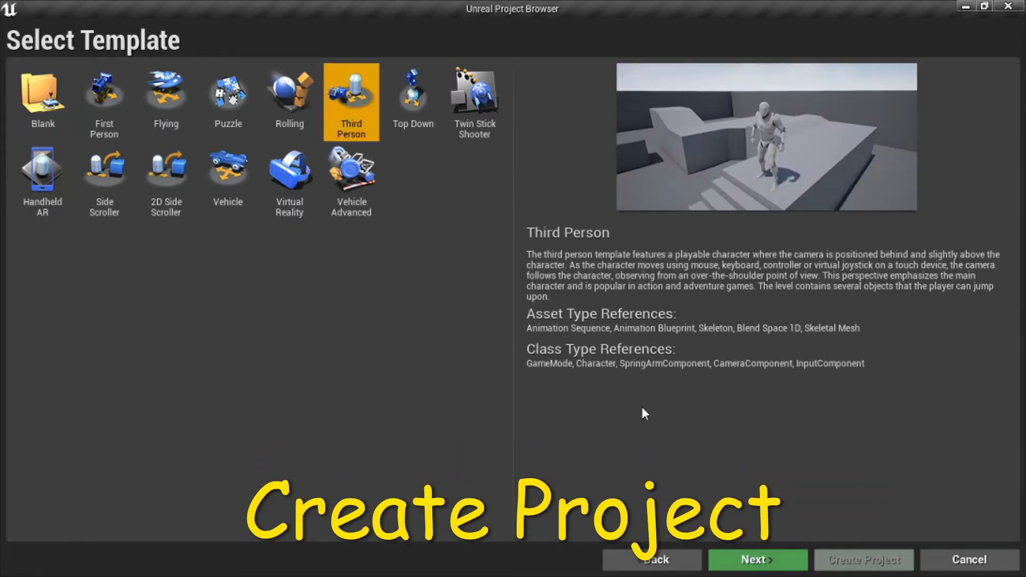
click(738, 557)
click(601, 209)
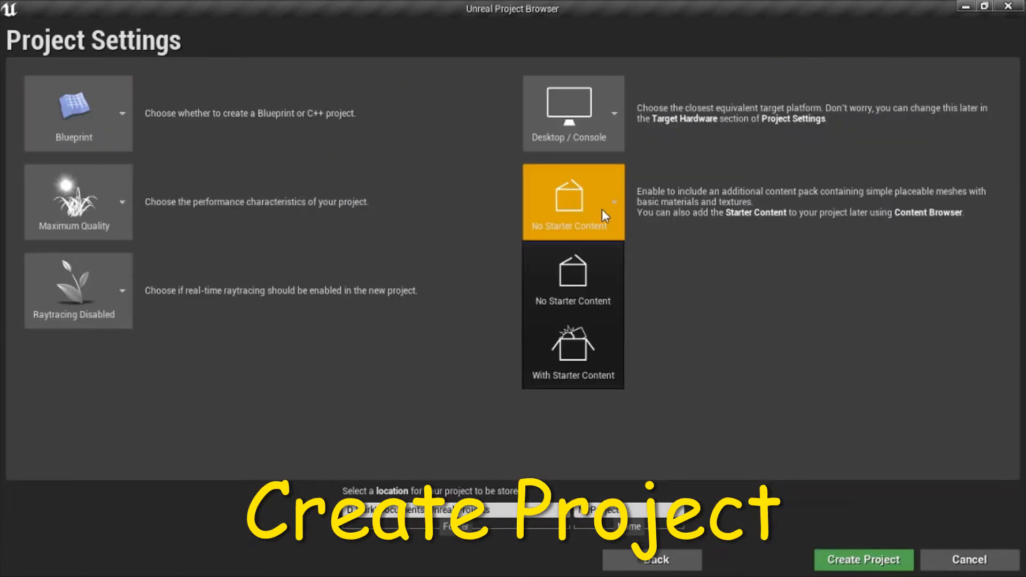
click(591, 351)
click(626, 511)
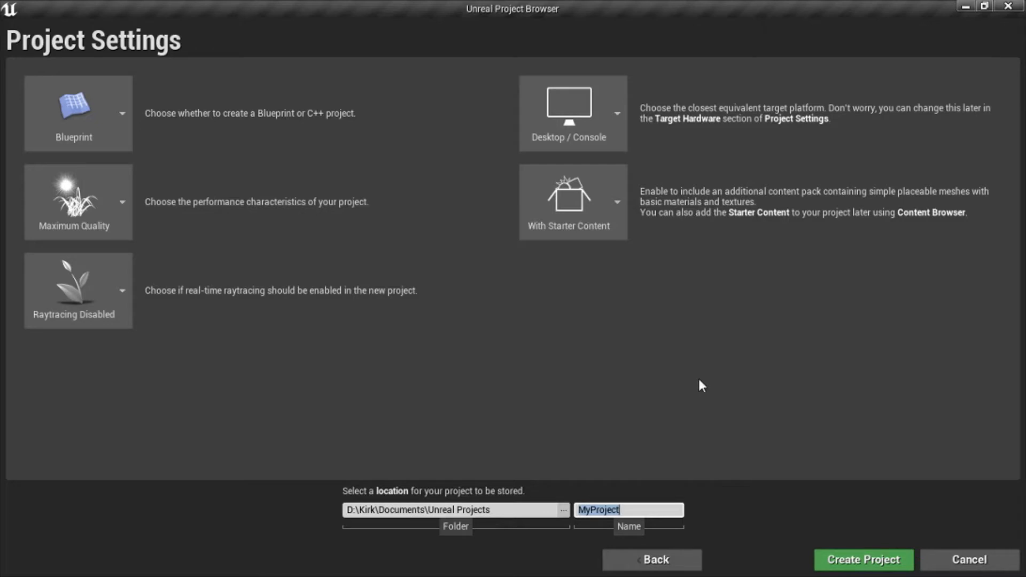
text(TileMatInst)
click(863, 559)
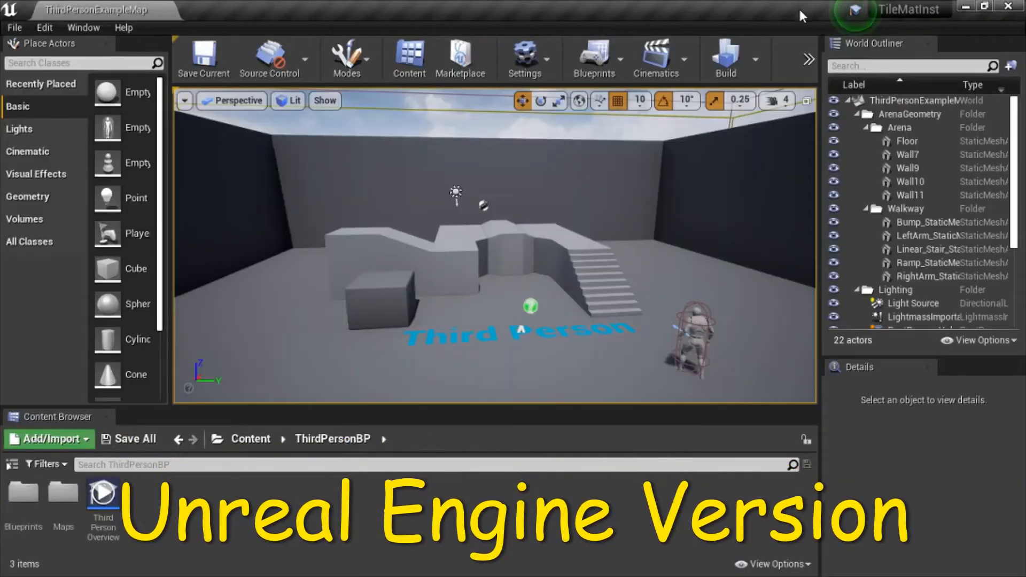
click(123, 28)
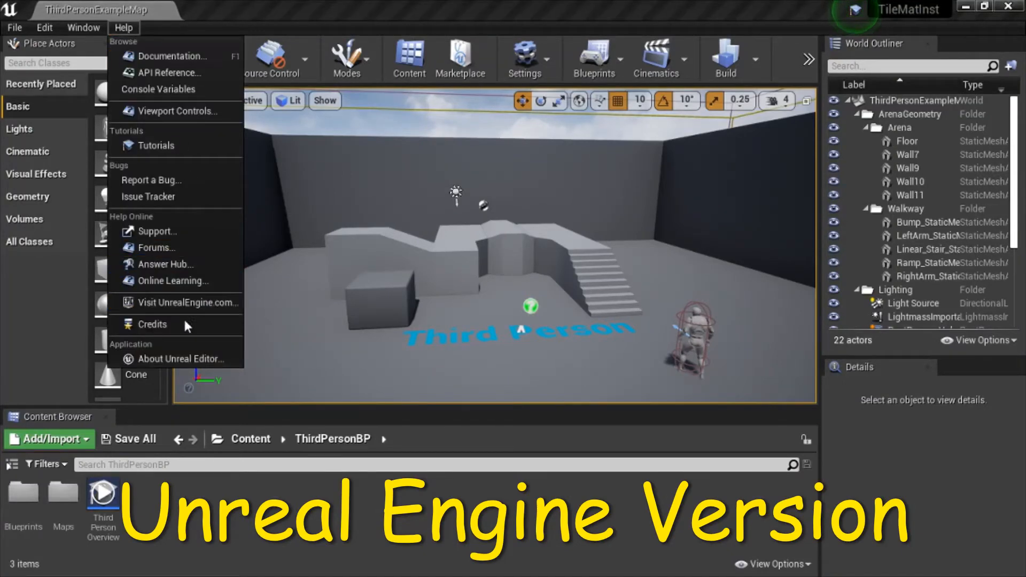
click(169, 359)
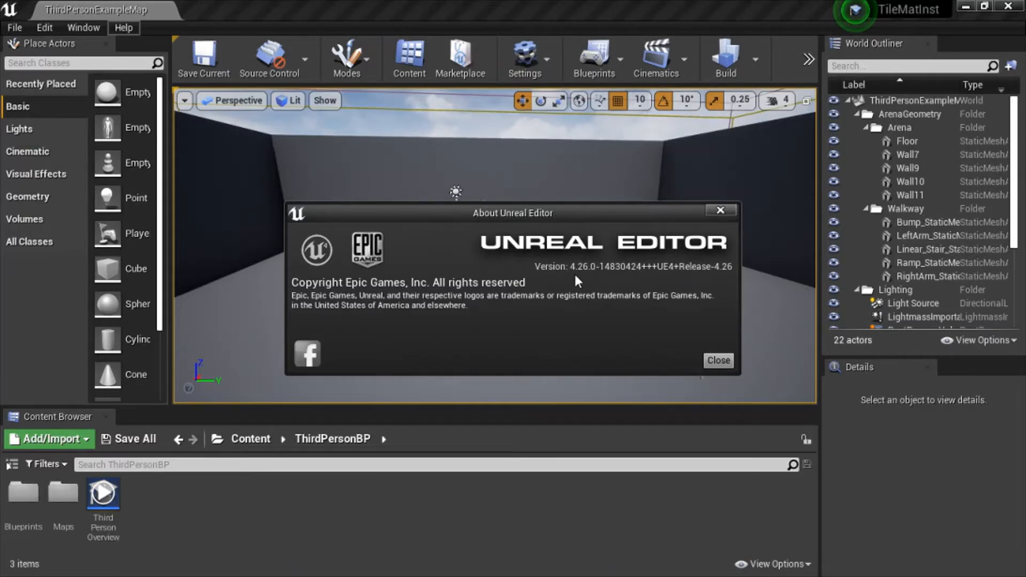
click(716, 360)
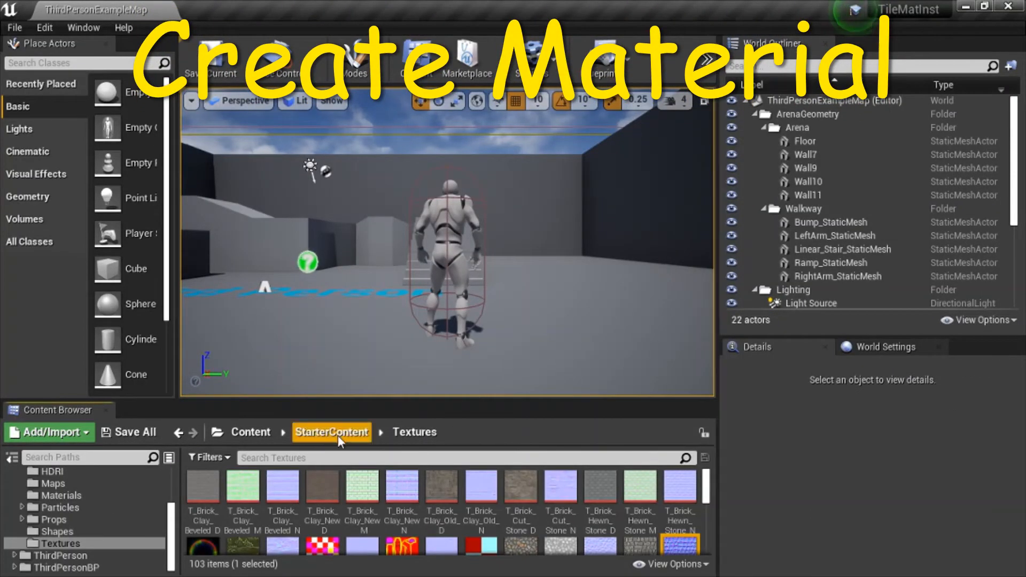
Filter textures by cobblestone_rough, preview both, and drag T_CobbleStone_Rough_D onto the arena floor.
click(327, 457)
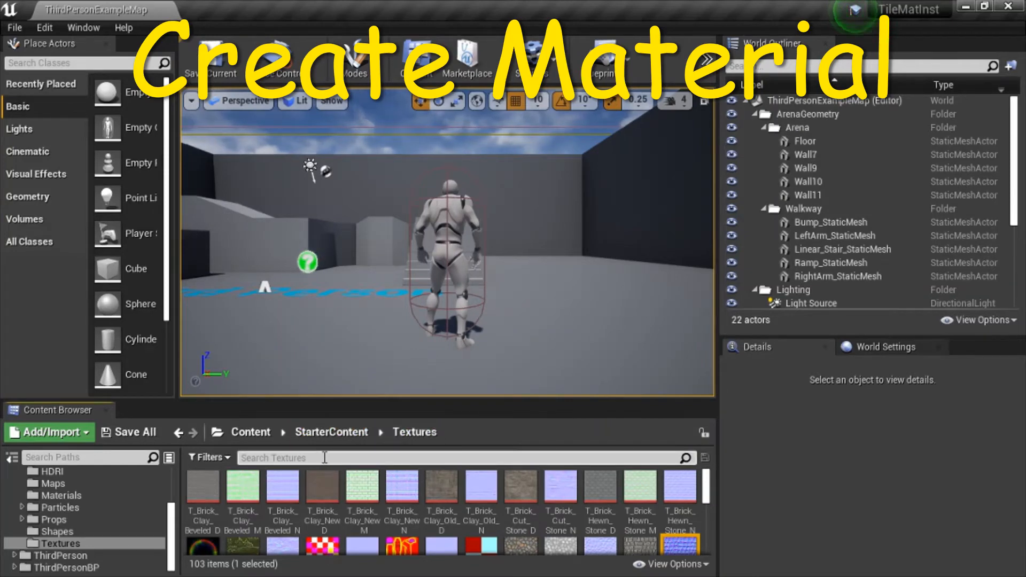
text(cobblestone_rough)
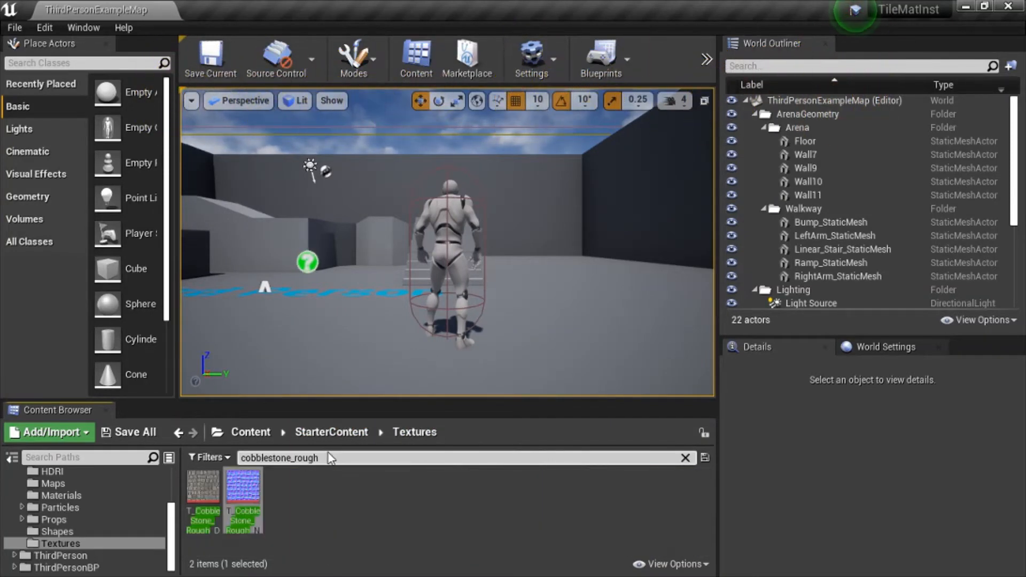
double_click(208, 491)
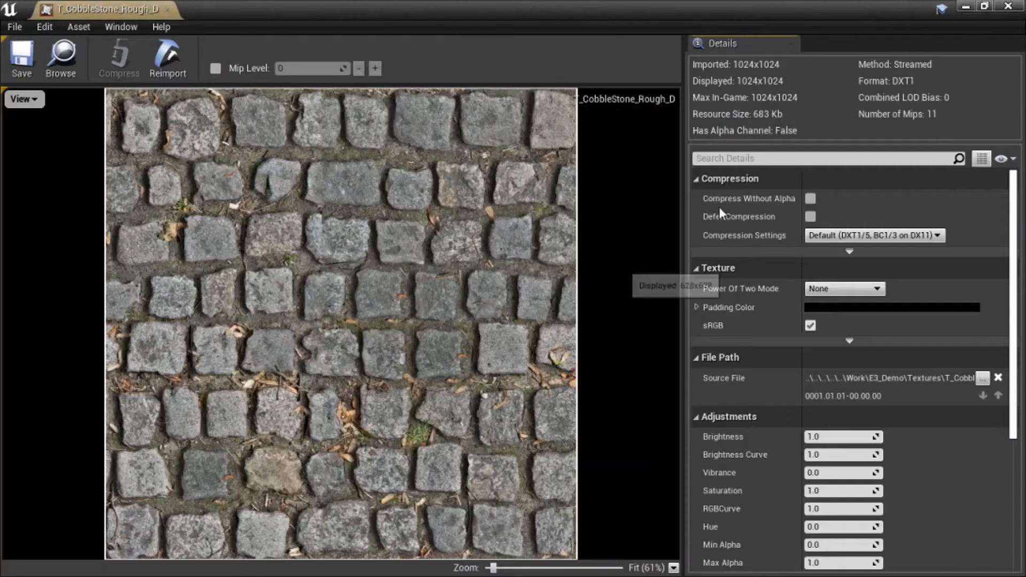
click(1008, 6)
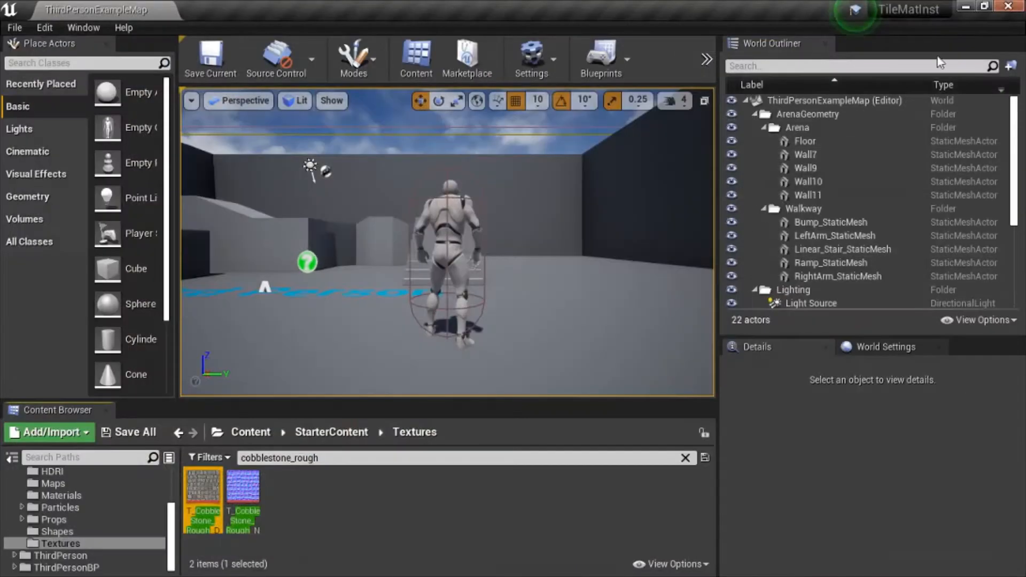
double_click(244, 495)
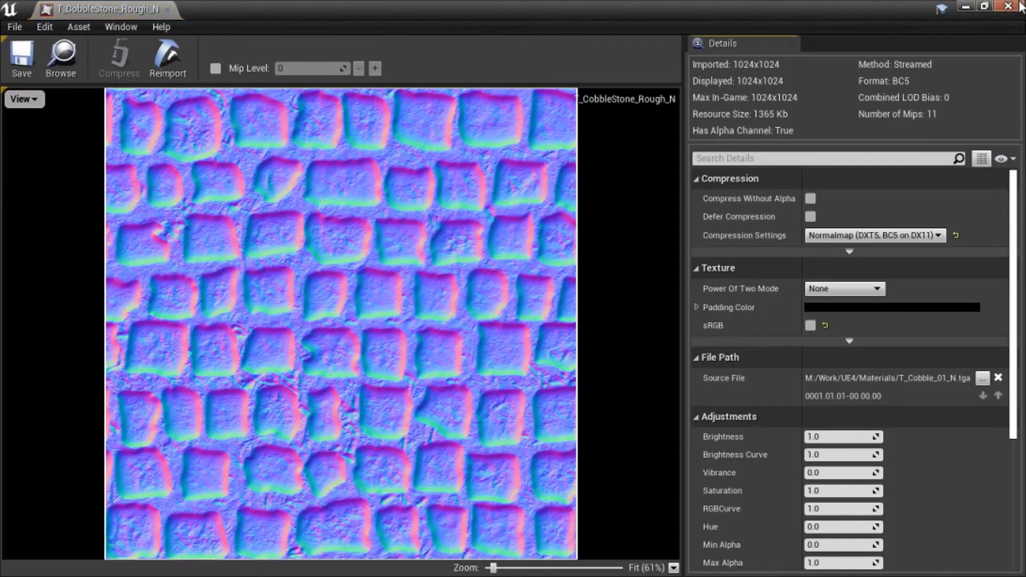
click(1009, 6)
click(202, 490)
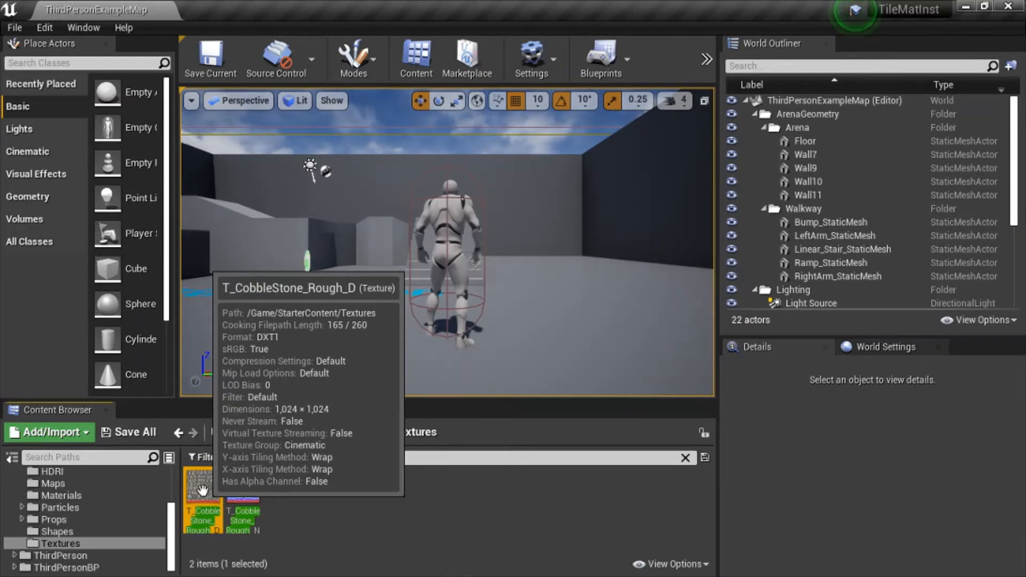
drag(202, 489, 274, 354)
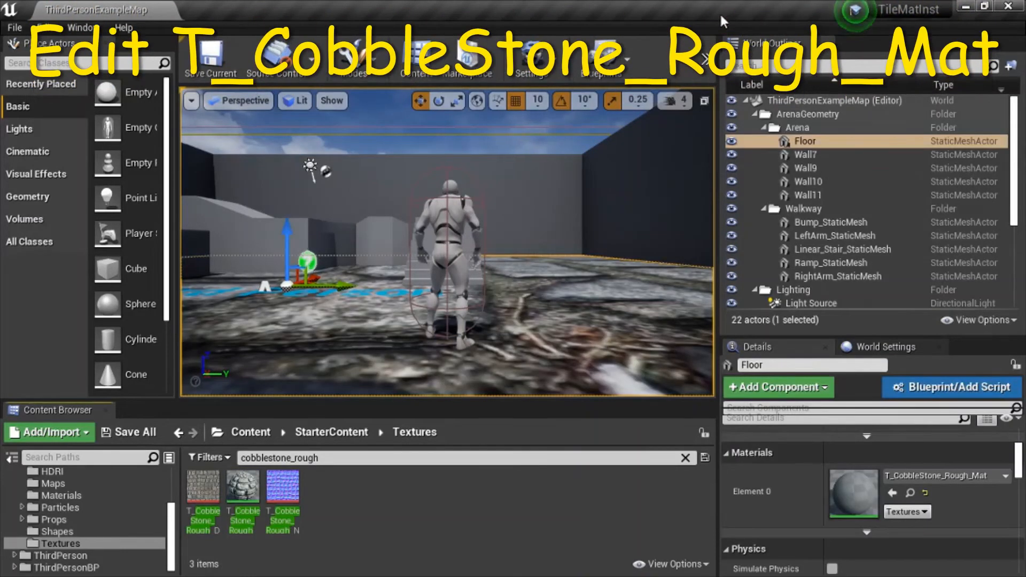
Open the T_CobbleStone_Rough_Mat material graph.
double_click(243, 486)
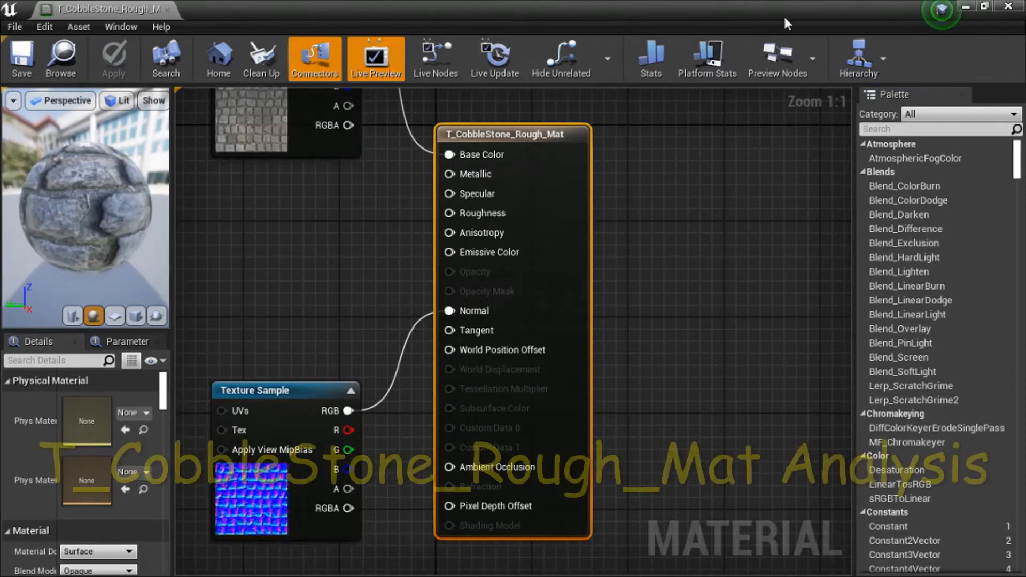
click(304, 145)
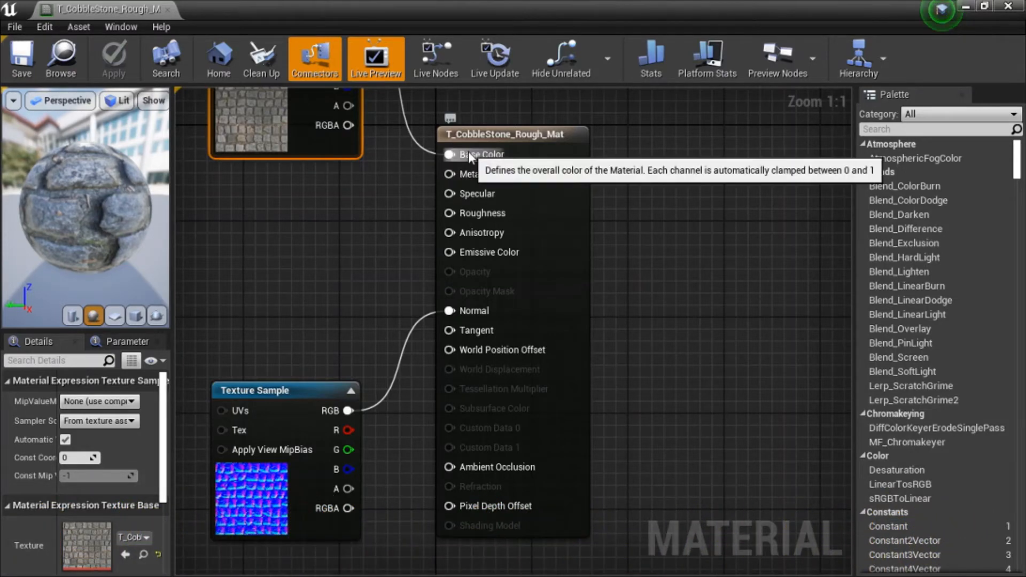
click(293, 390)
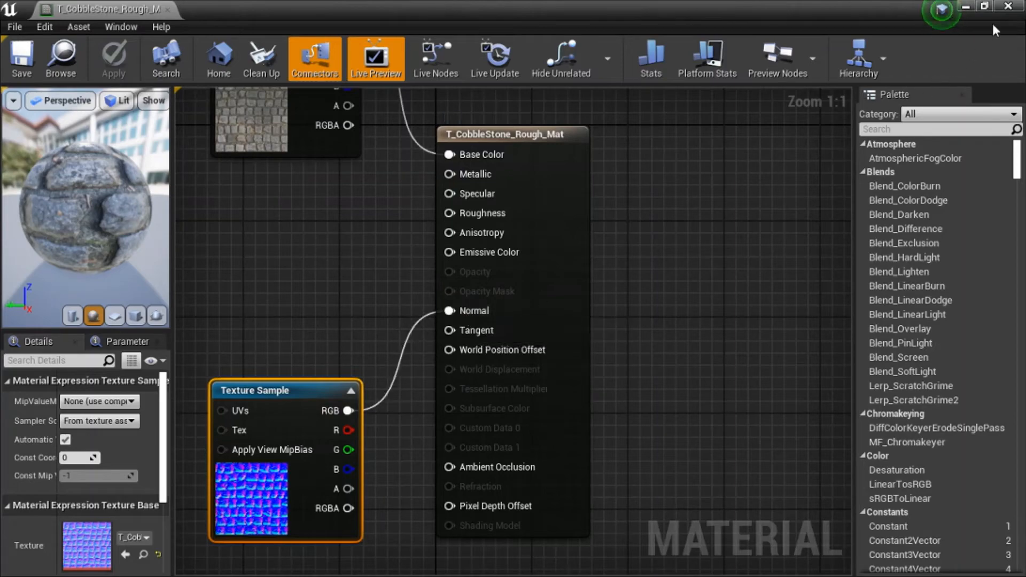
click(1009, 6)
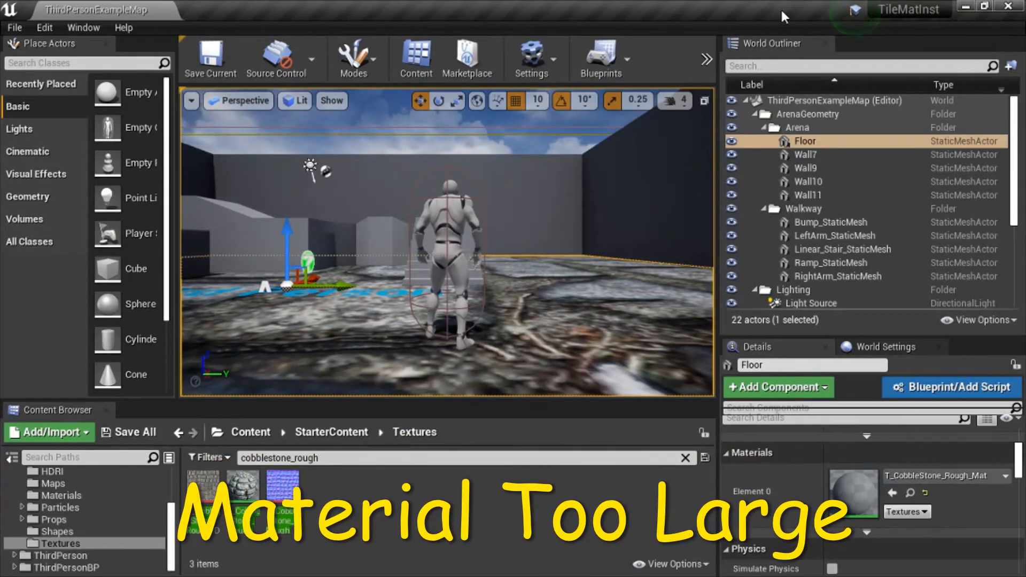
Orbit the viewport to inspect the oversized cobblestones on the floor.
right_drag(446, 214, 401, 286)
right_drag(528, 198, 529, 197)
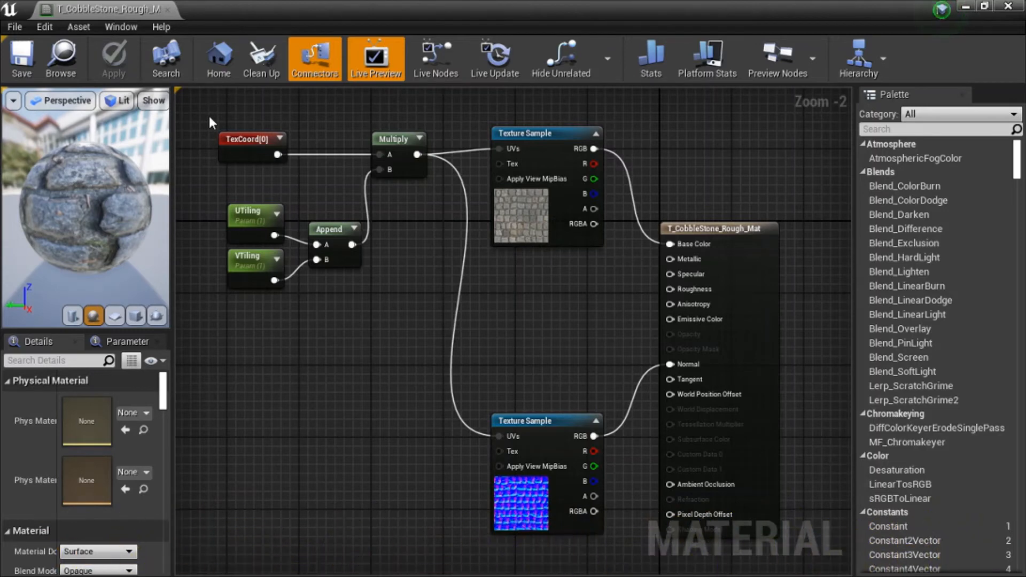
Inspect the TexCoord, UTiling and VTiling nodes, then close the material editor.
drag(209, 116, 418, 294)
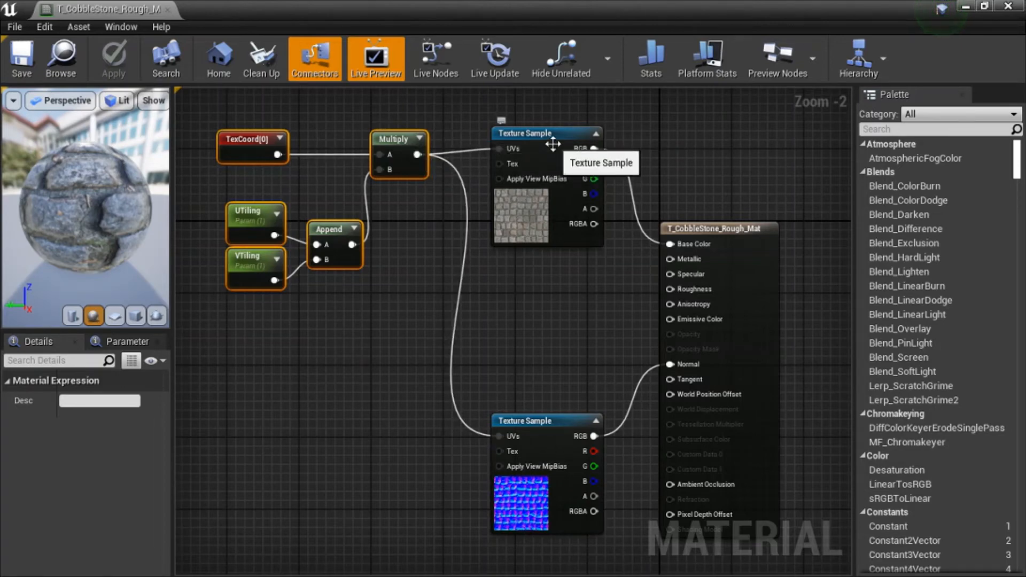
click(411, 294)
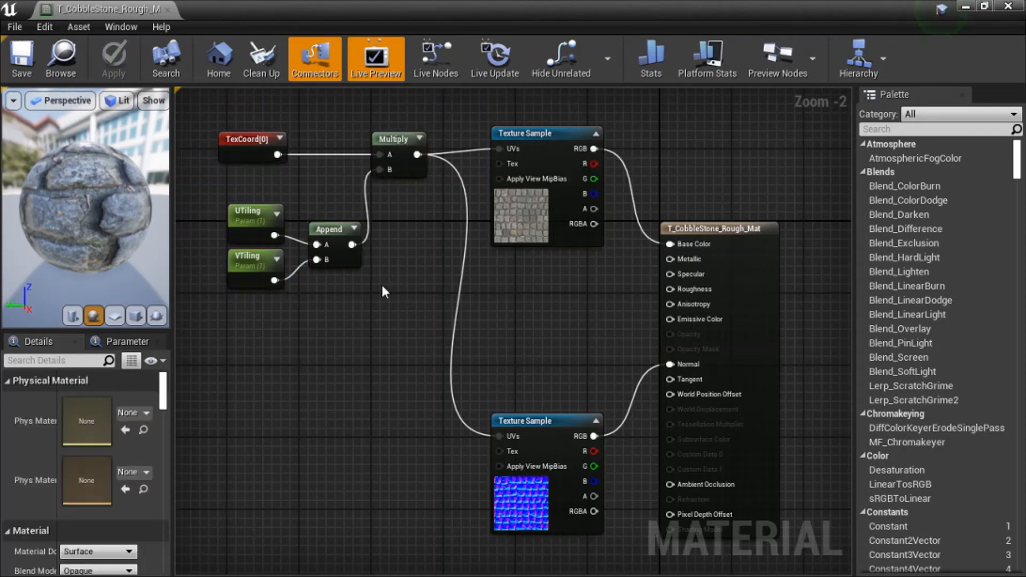
click(265, 215)
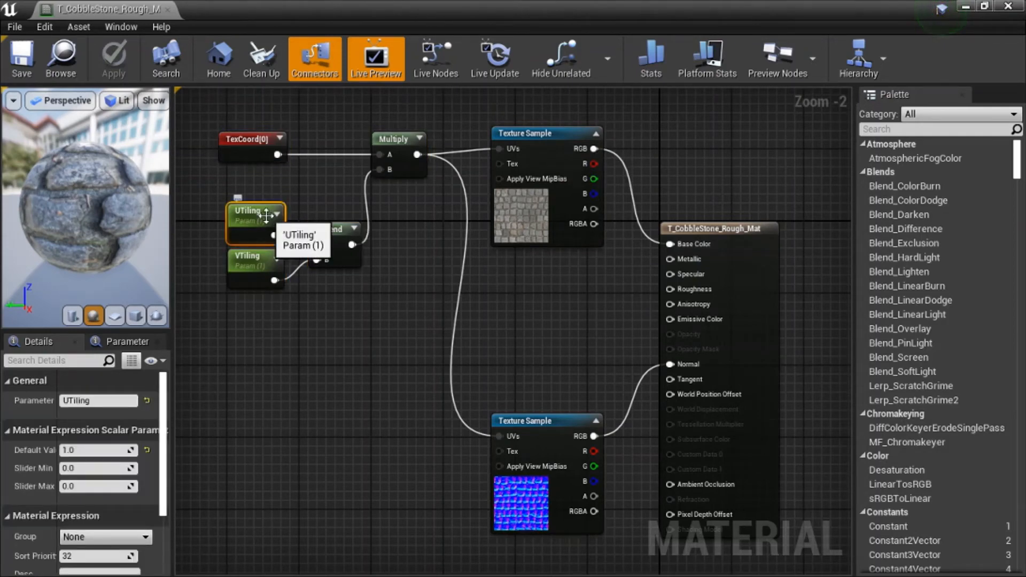
click(260, 278)
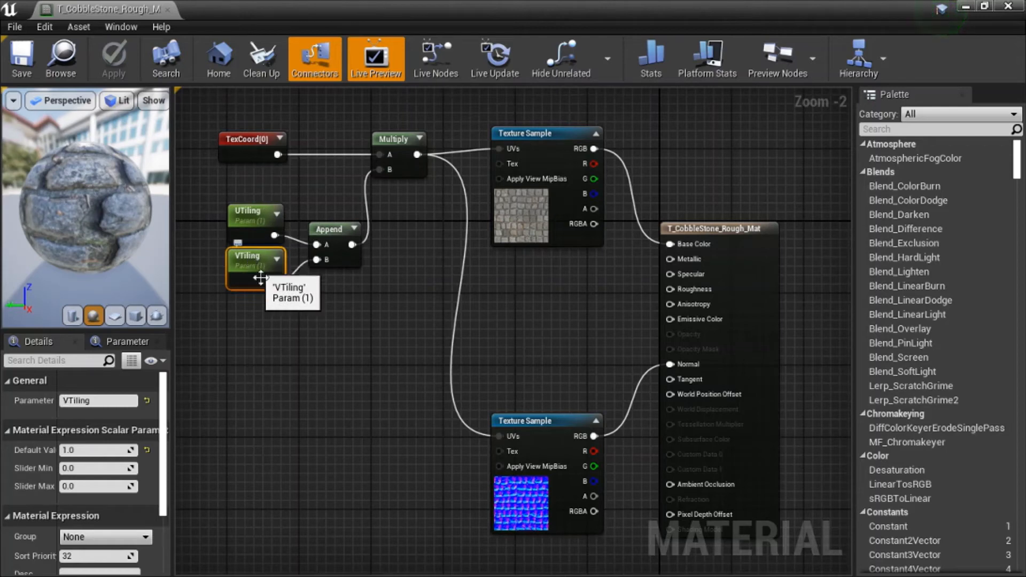
click(292, 303)
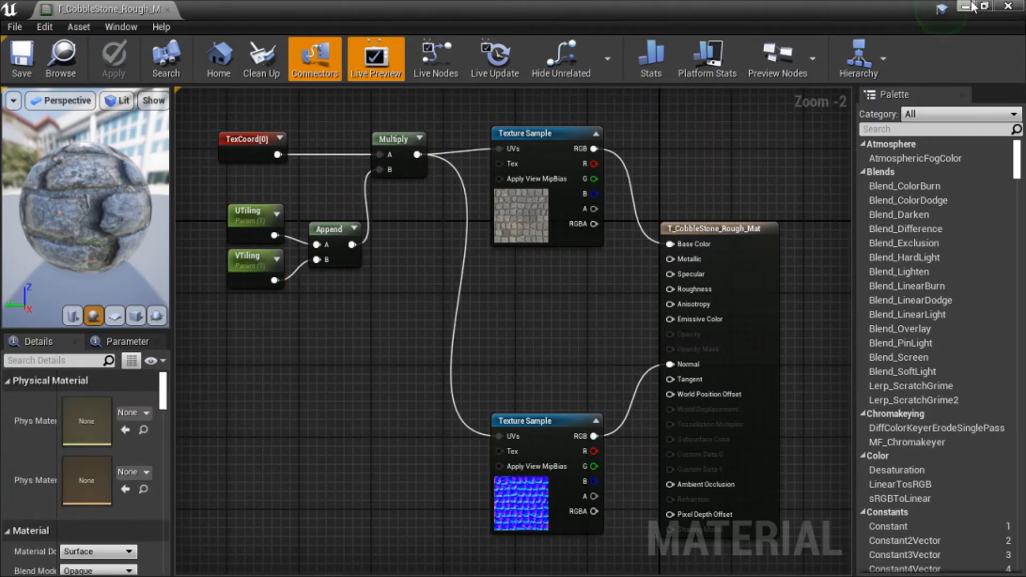
click(1009, 8)
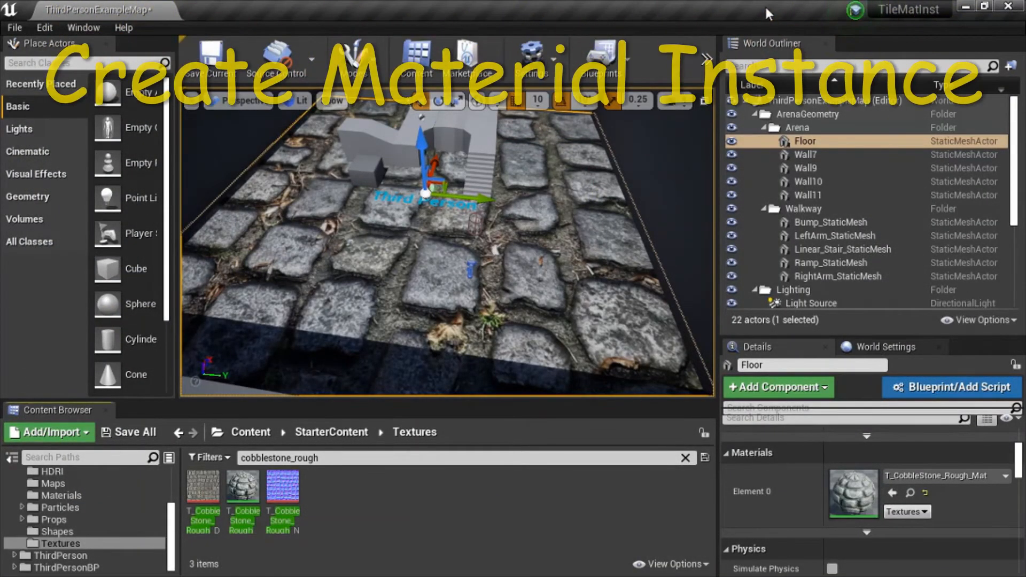
Create material instance T_CobbleStone_Rough_Mat_Inst from T_CobbleStone_Rough_Mat.
click(235, 480)
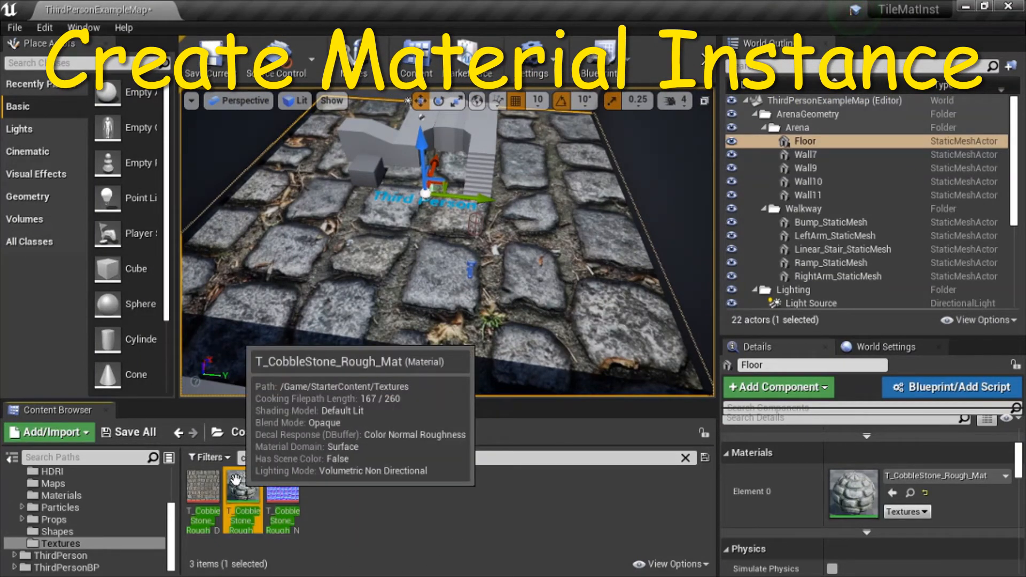
right_click(235, 479)
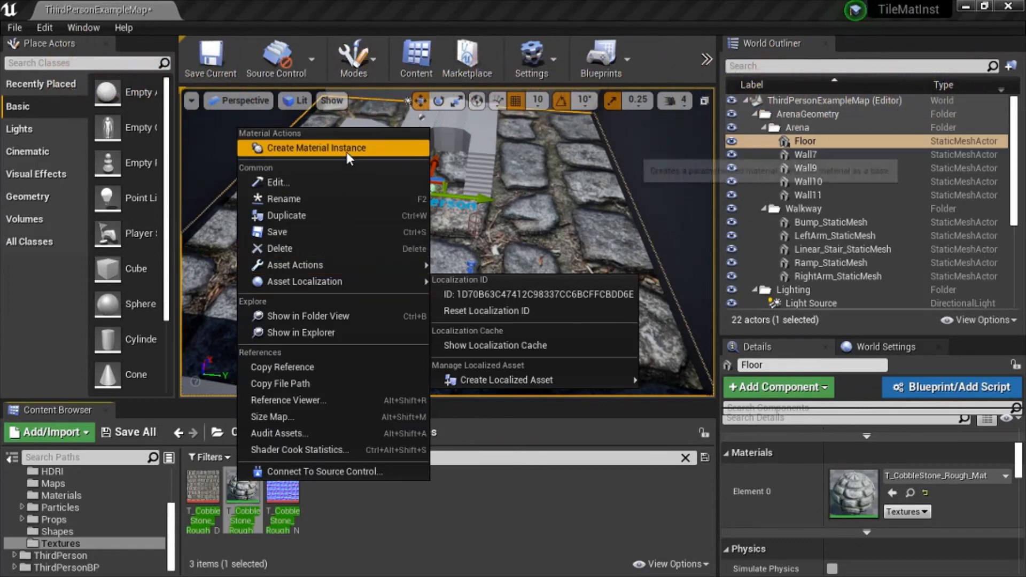
click(346, 152)
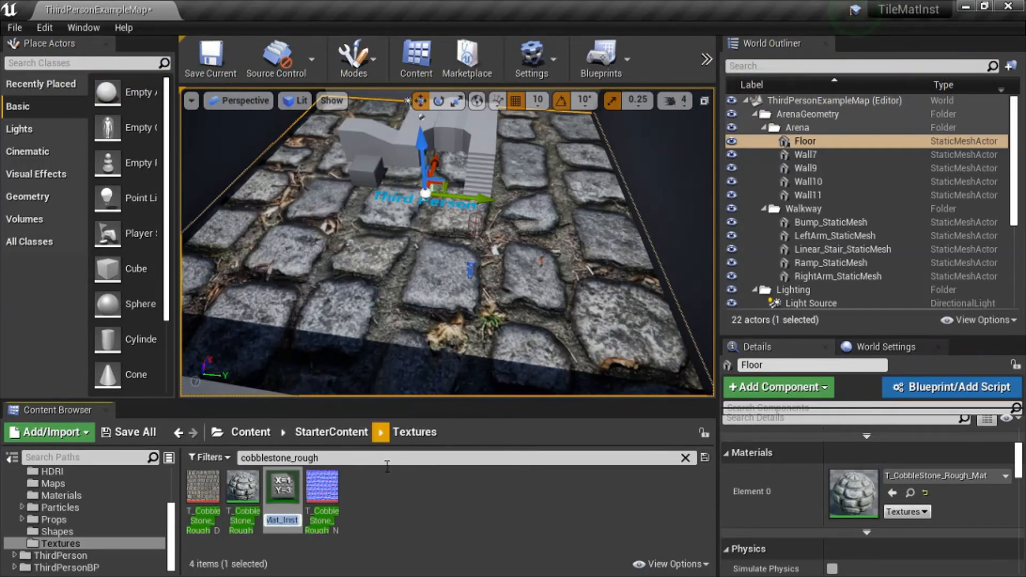
key(Return)
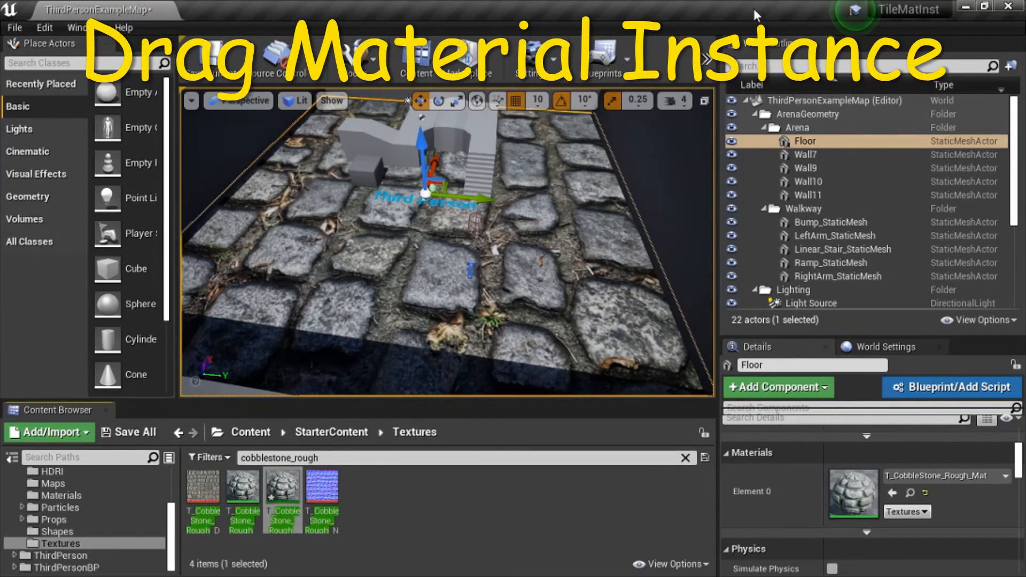
Assign T_CobbleStone_Rough_Mat_Inst to the Floor's Element 0 material slot.
click(292, 492)
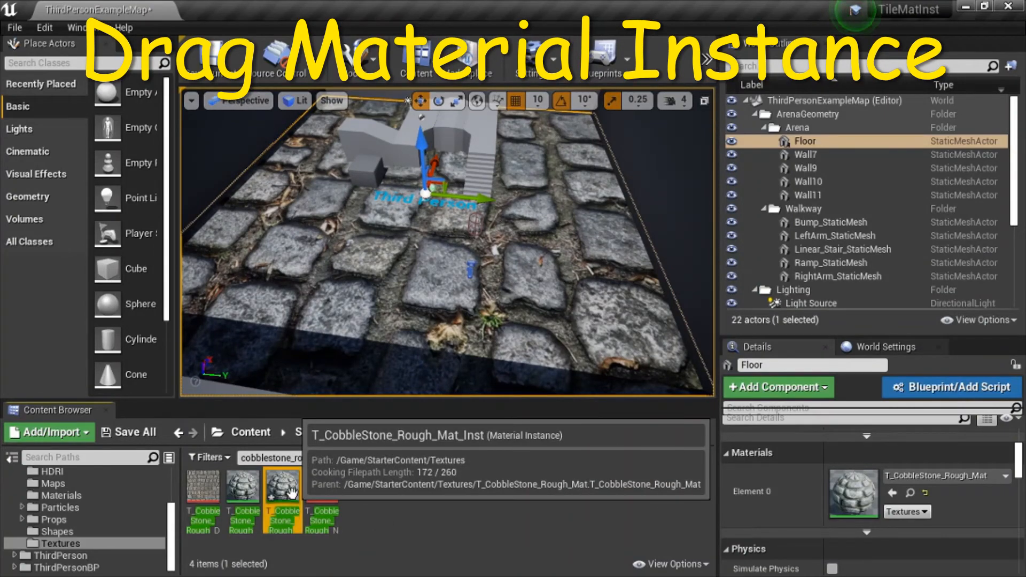
drag(292, 493, 289, 312)
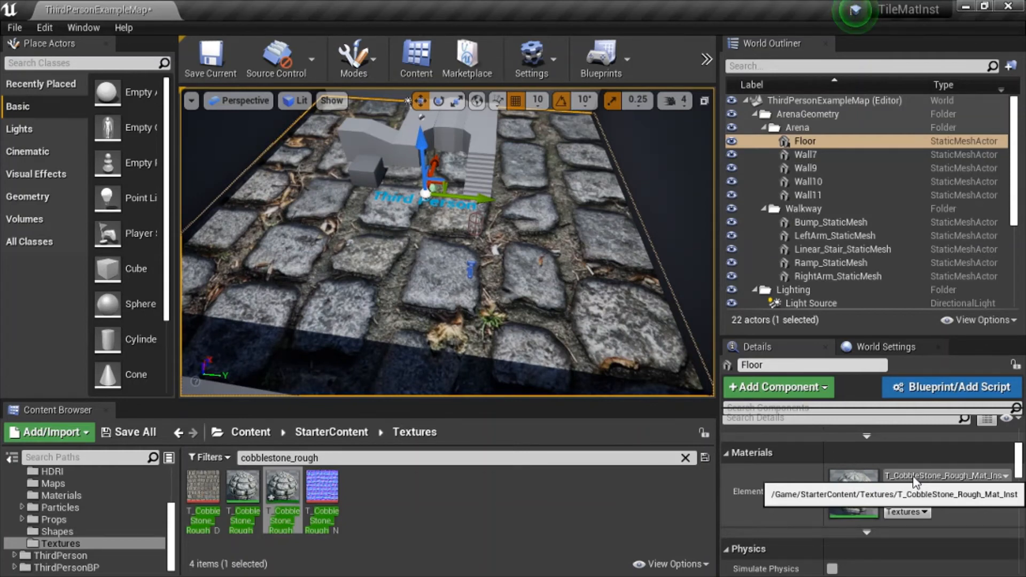
click(573, 505)
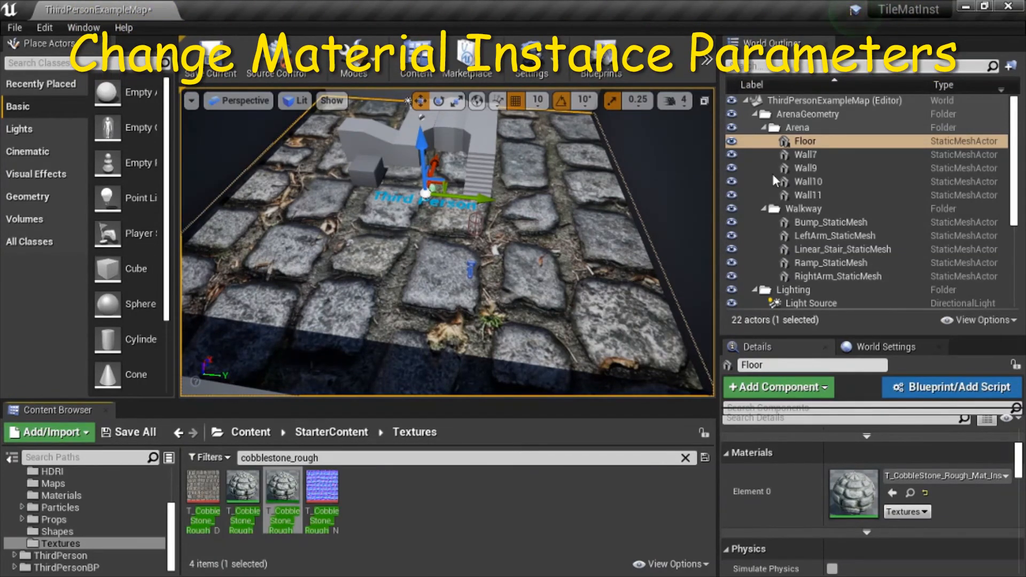
Open T_CobbleStone_Rough_Mat_Inst maximized, enable UTiling and VTiling overrides, then restore the window.
double_click(277, 486)
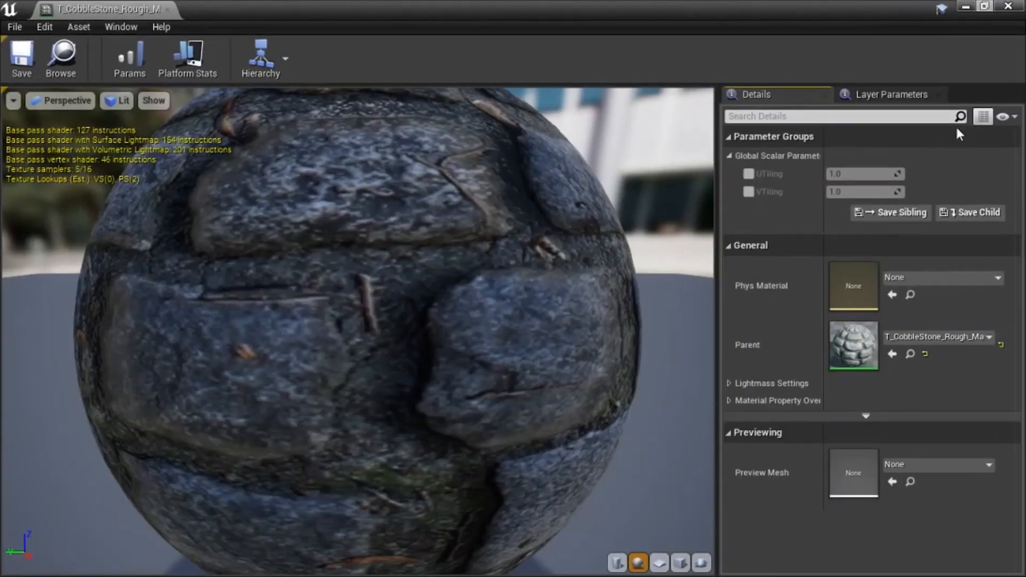
click(965, 126)
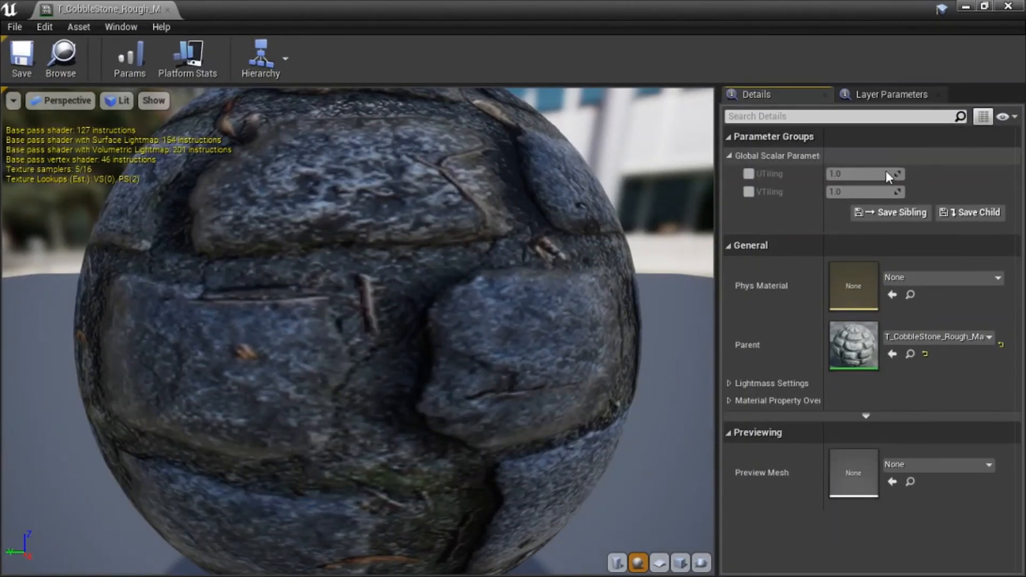
click(747, 196)
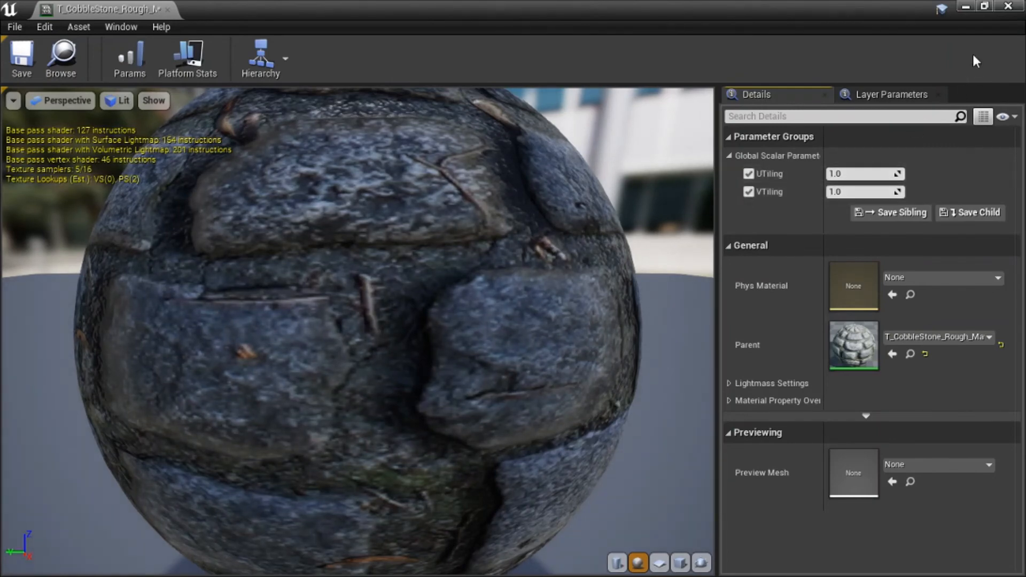
click(987, 5)
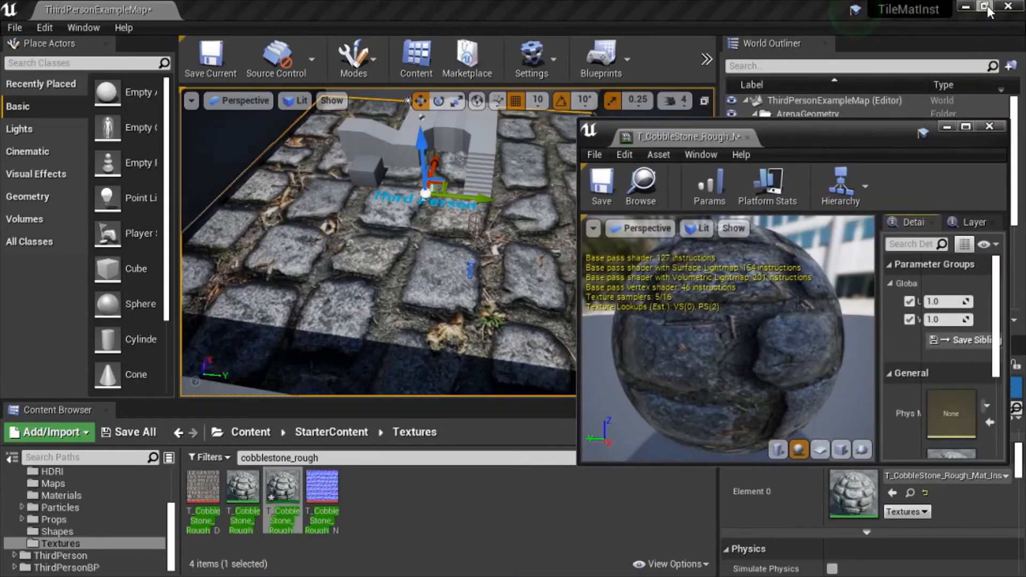
Try tiling values UTiling 16 / VTiling 4, then UTiling 32 / VTiling 8.
click(945, 302)
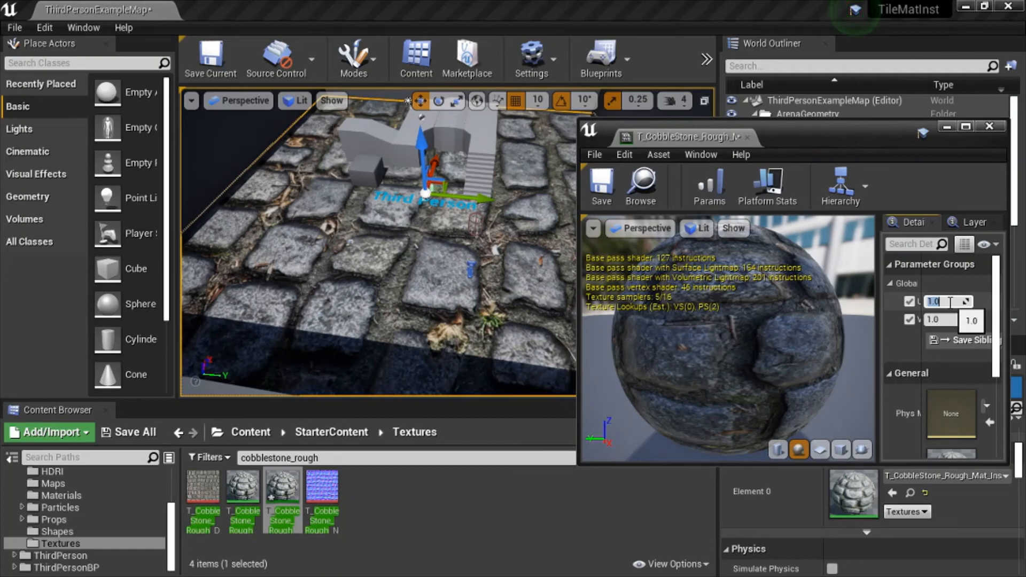
text(16)
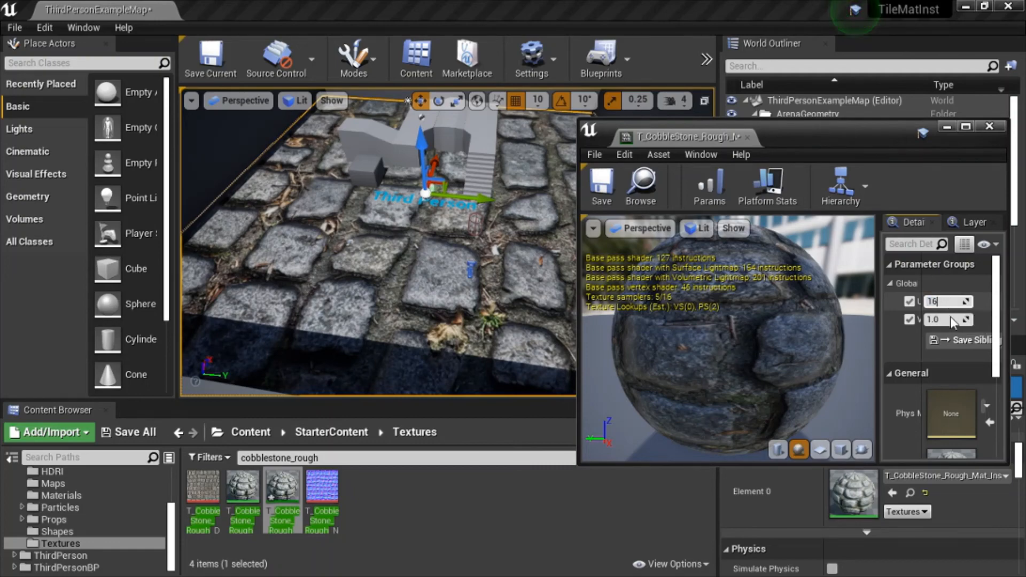
click(949, 320)
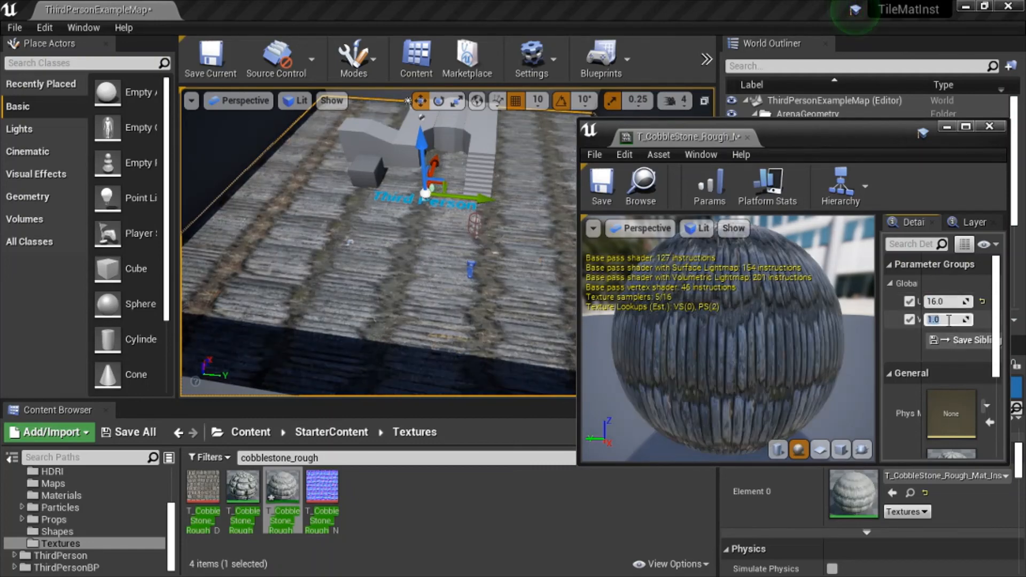
text(4)
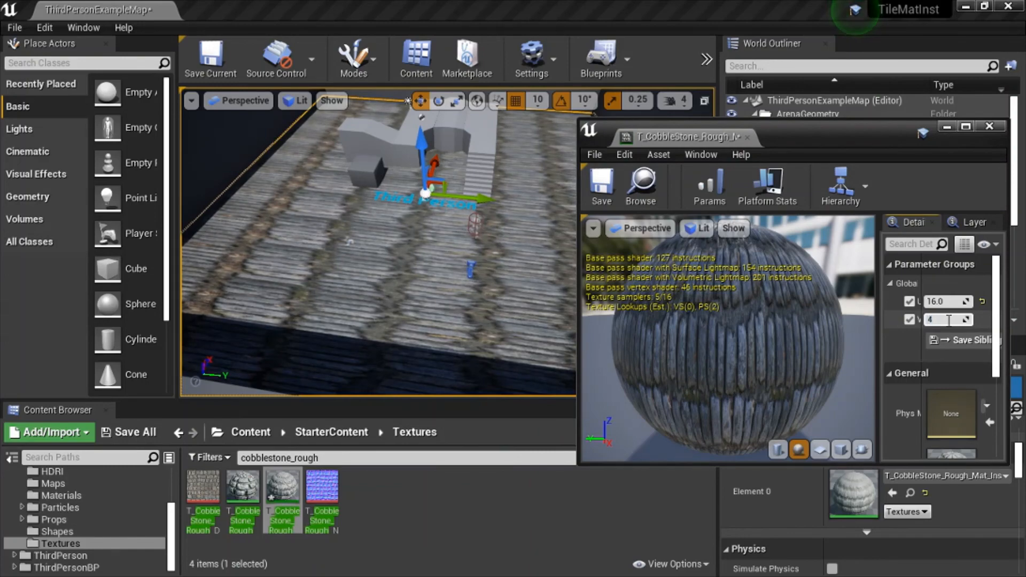
click(949, 301)
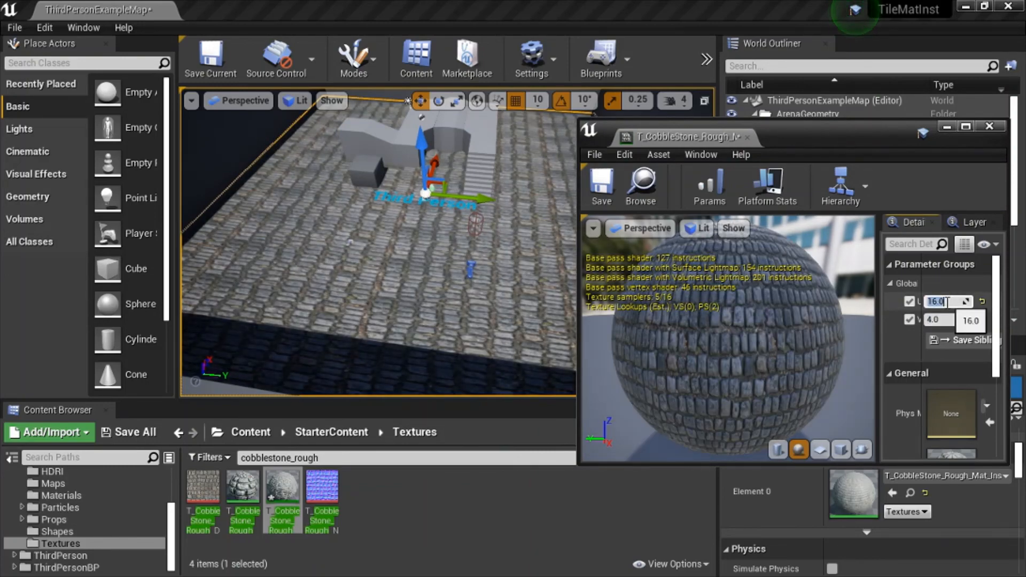
text(32)
click(944, 319)
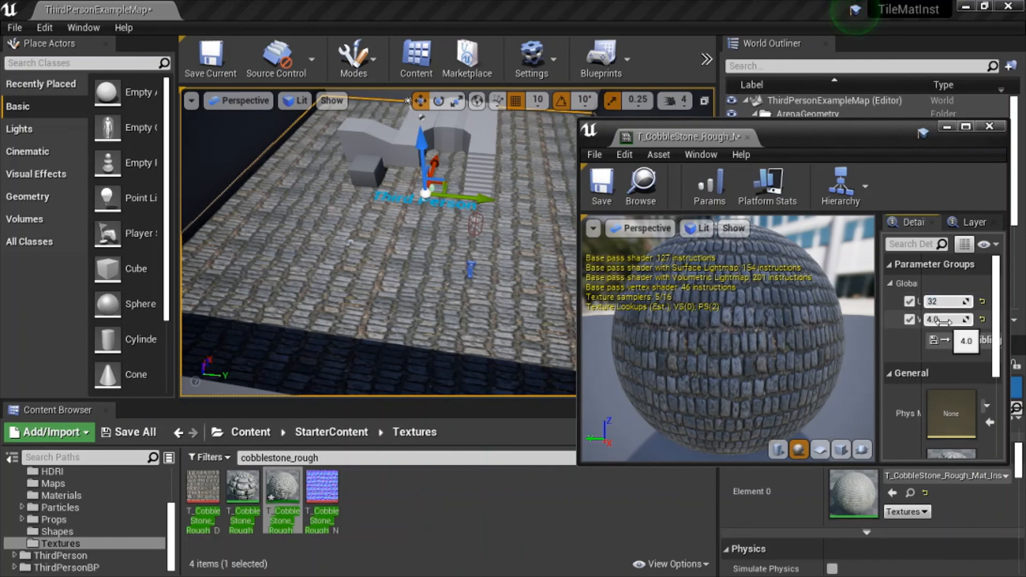
text(8)
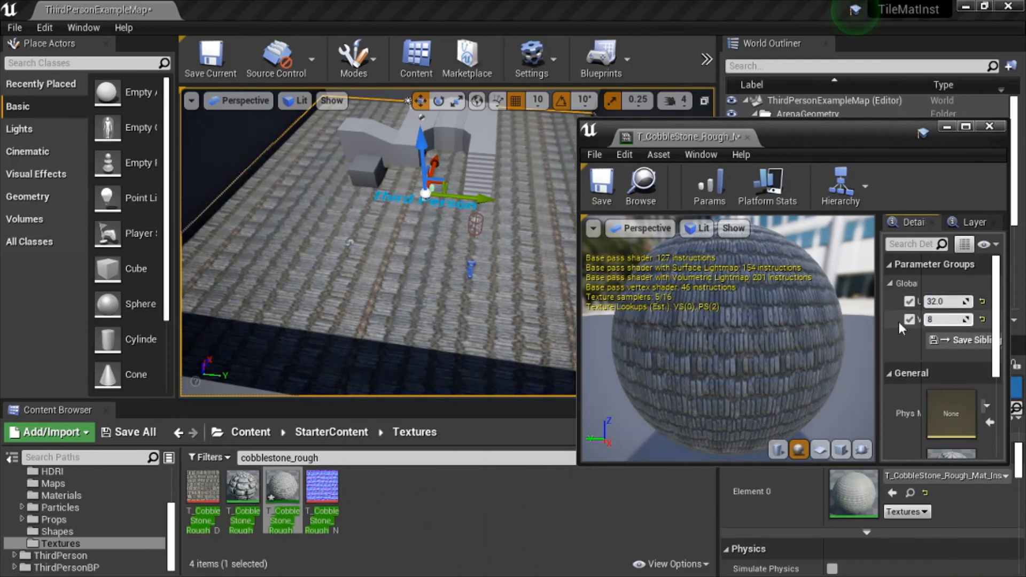
click(894, 322)
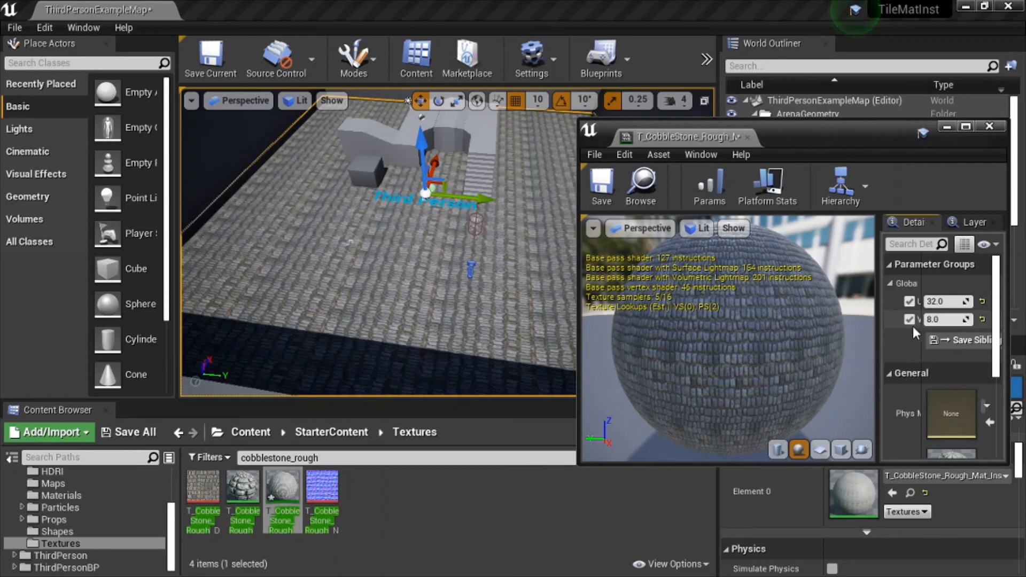
Raise VTiling to 16, save the material instance, and close its editor.
click(944, 320)
text(16)
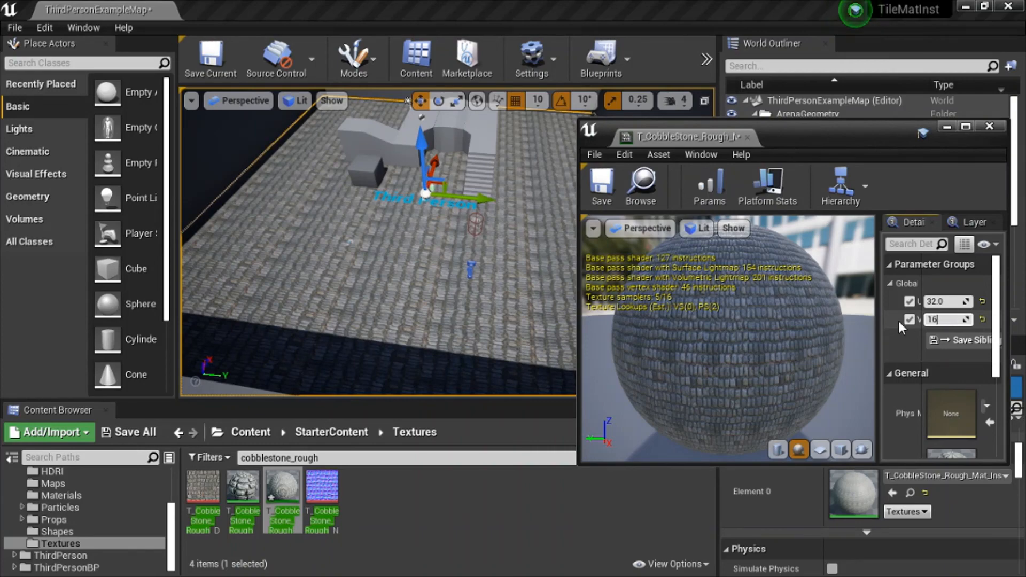
key(Return)
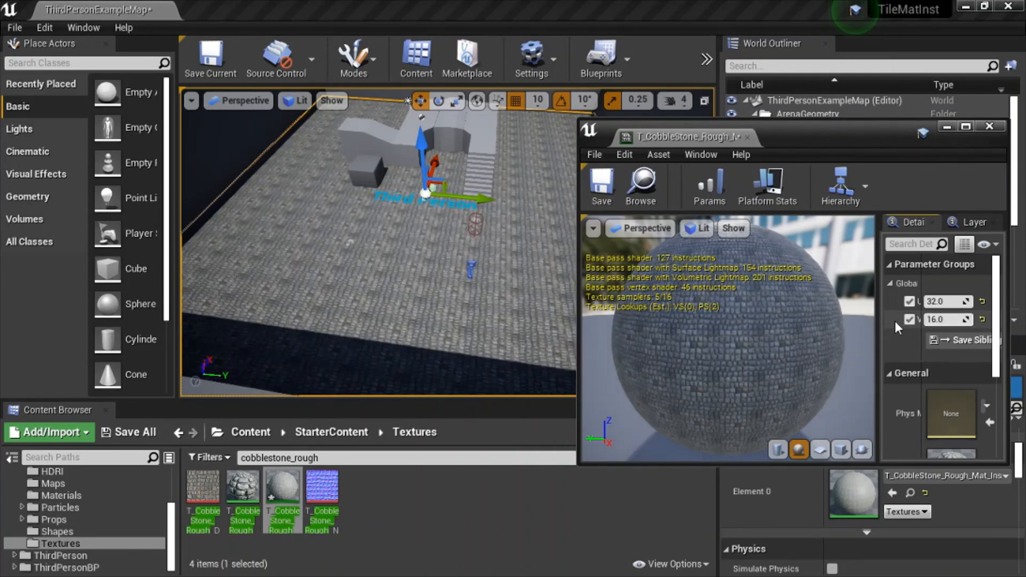
click(604, 196)
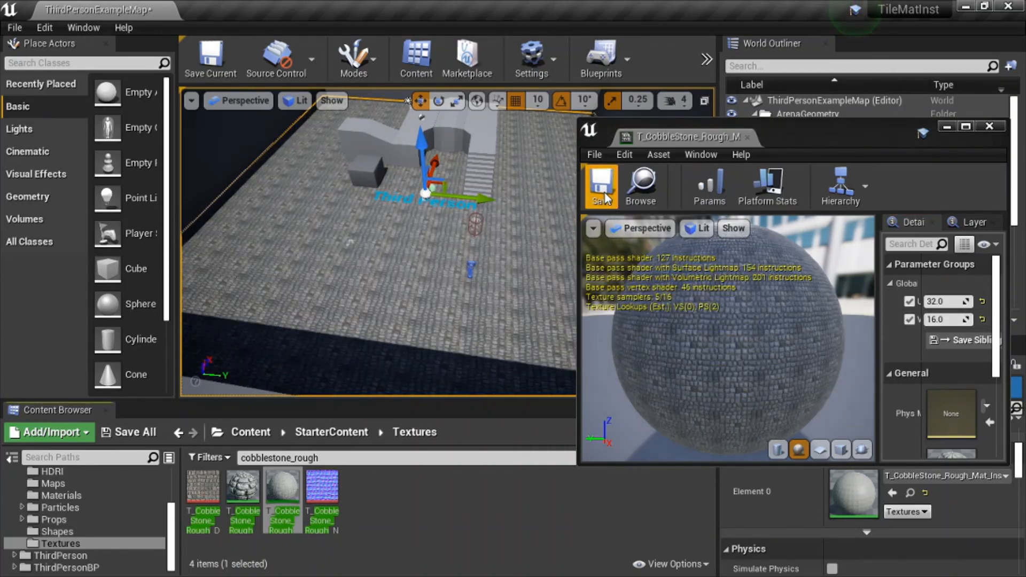
click(989, 126)
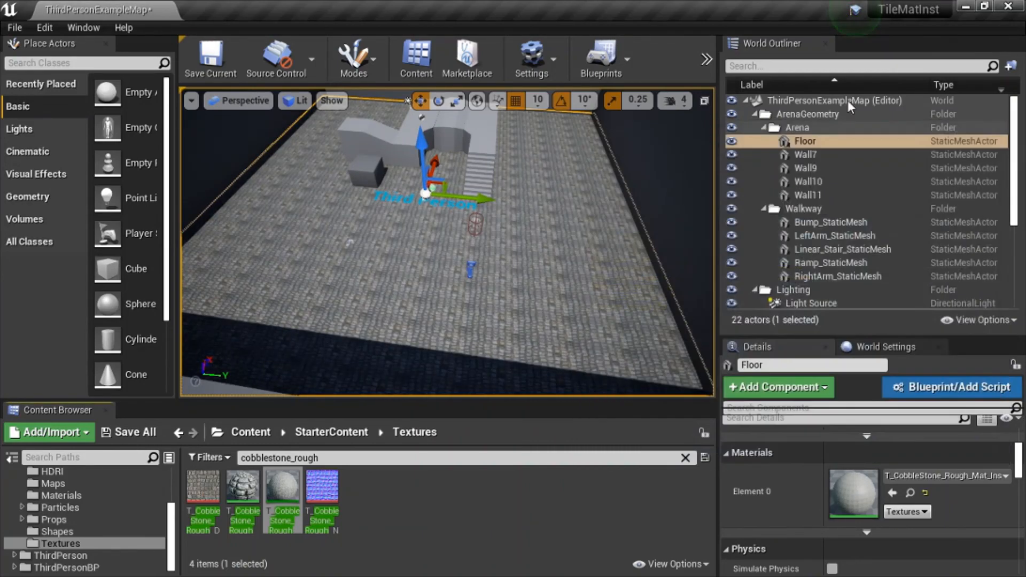